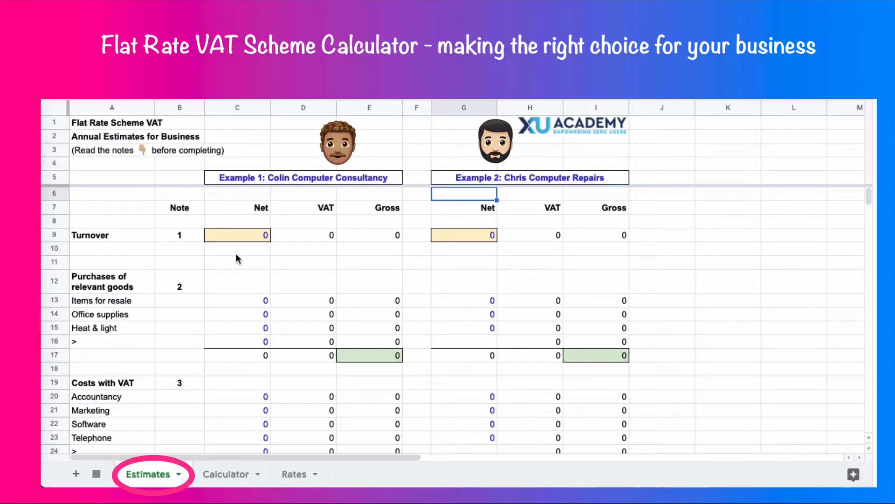
Enter a net turnover of 100,000 for both Example 1 and Example 2.
left_click(242, 251)
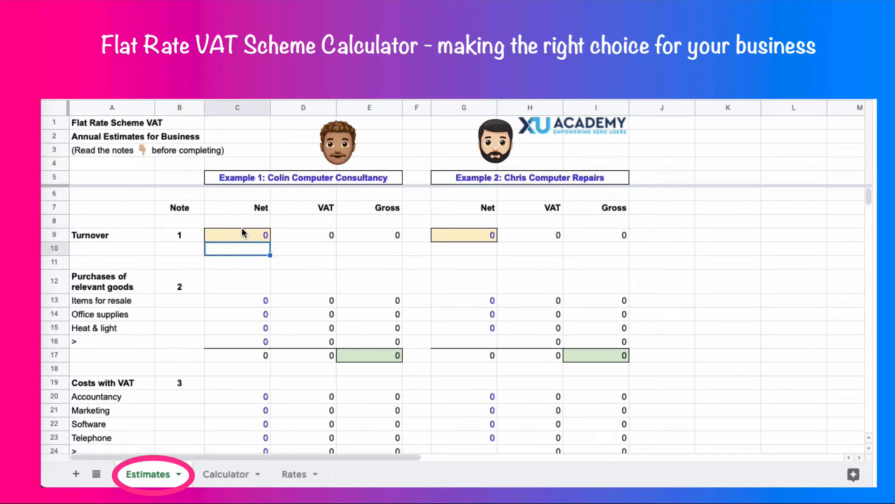
left_click(242, 229)
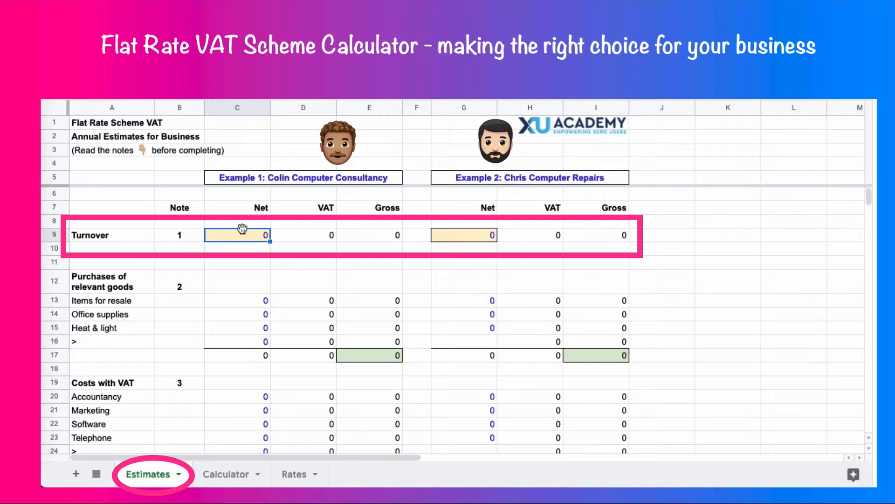
type("100,000")
key("Return")
key("Up")
key("Right")
key("Right")
key("Right")
key("Right")
type("100000")
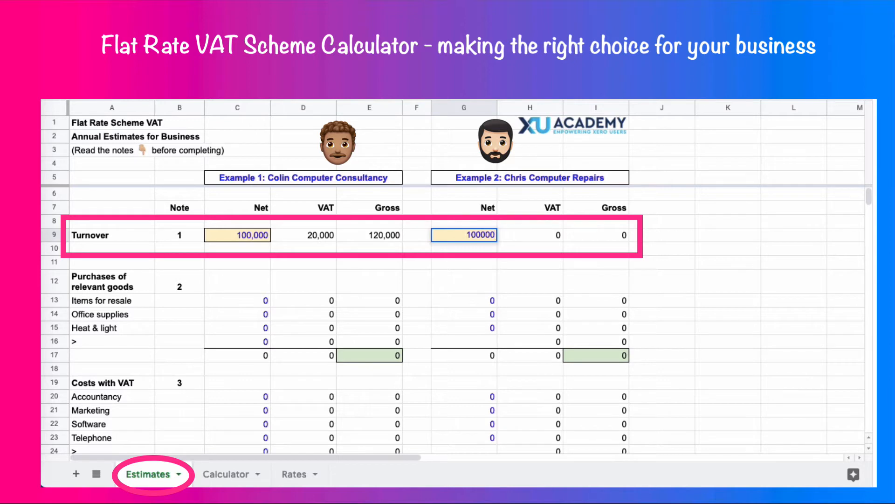
key("Return")
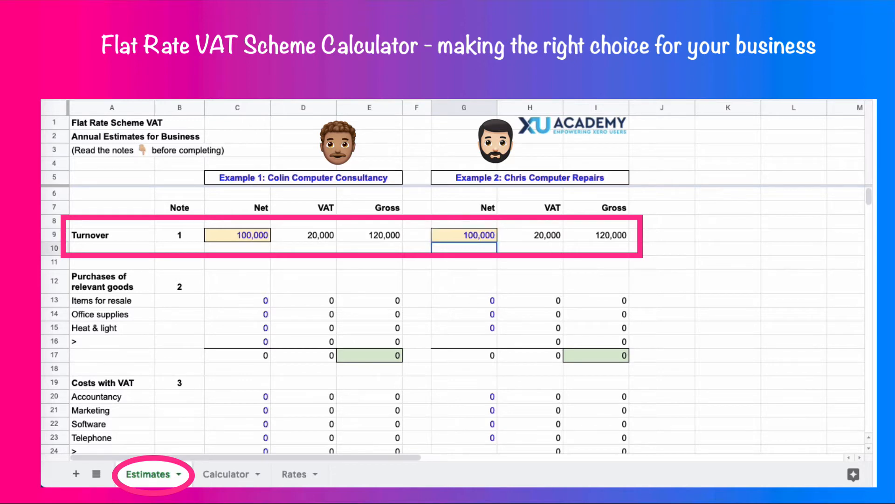
Examine the notes reminder and Example 1's net turnover and VAT amounts, ending at its net items for resale.
left_click(88, 153)
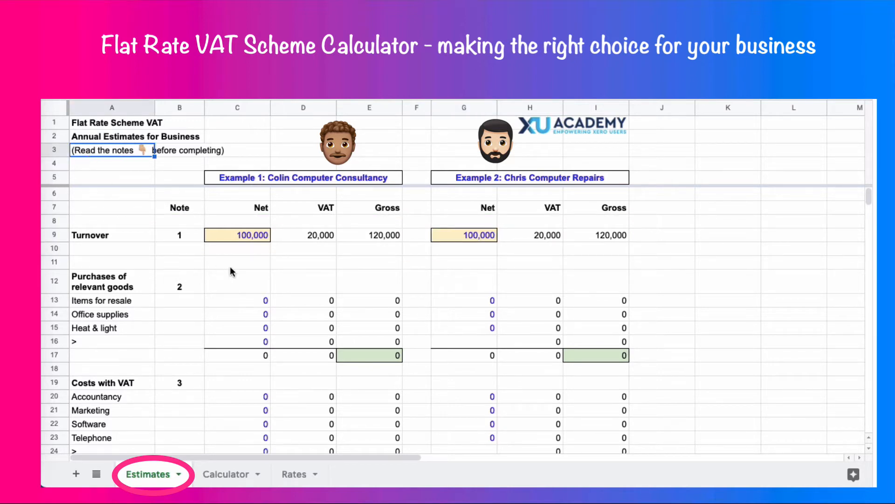
left_click(241, 301)
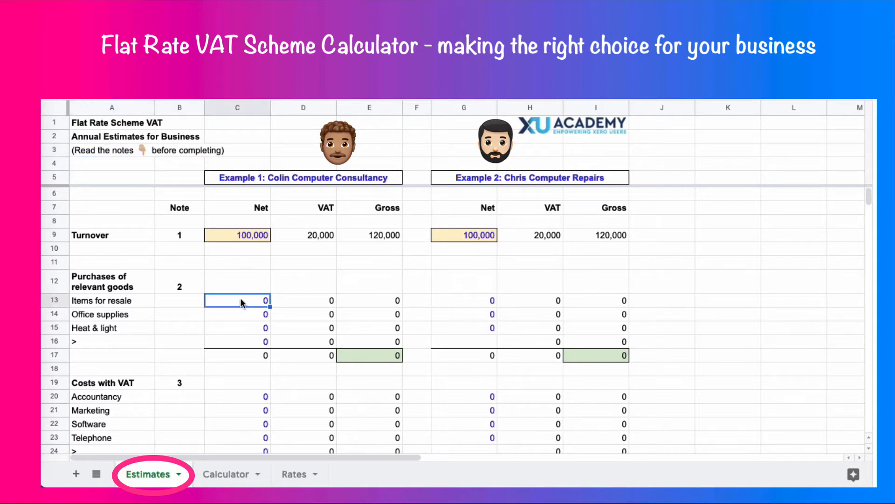
left_click(247, 235)
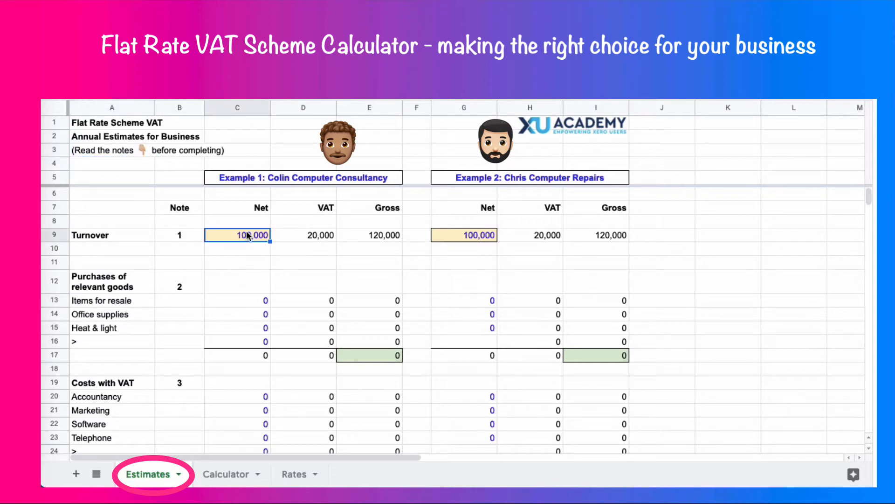
left_click(307, 238)
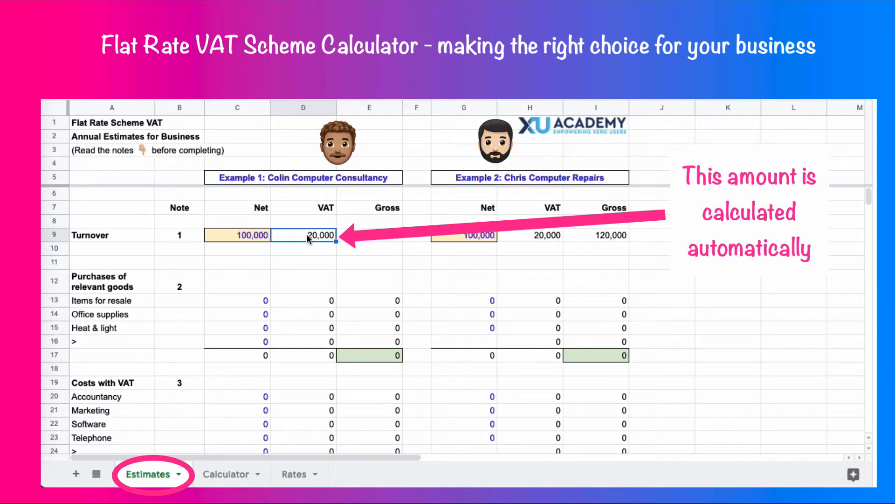
left_click(248, 236)
key("Down")
key("Down")
key("Down")
key("Down")
key("Down")
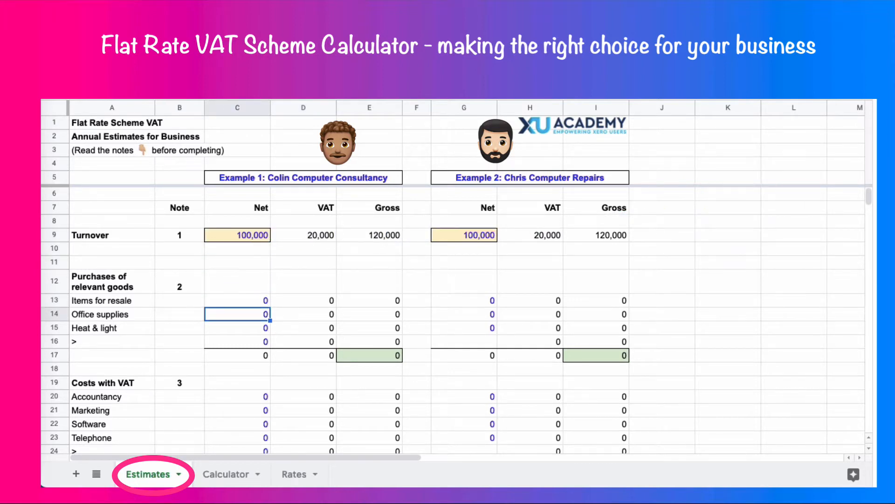
key("Up")
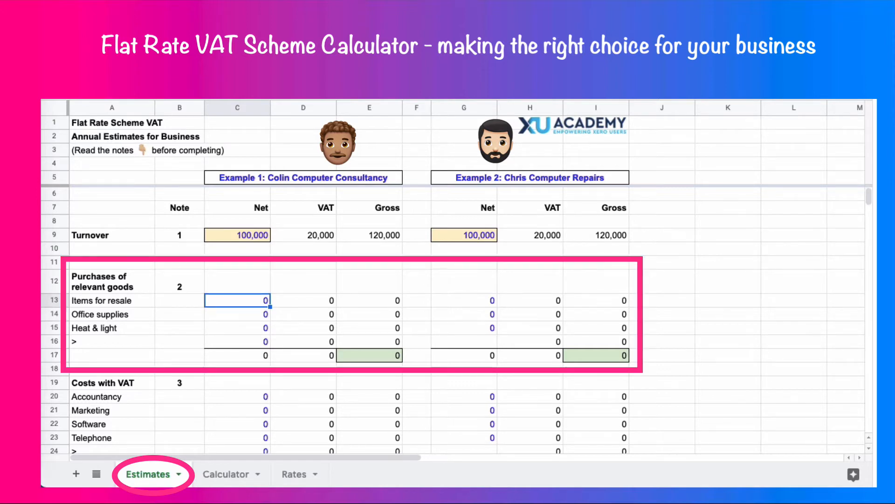
Review the relevant goods categories for Example 1, from items for resale through office supplies to heat and light.
key("Left")
key("Left")
key("Right")
key("Right")
key("Down")
key("Down")
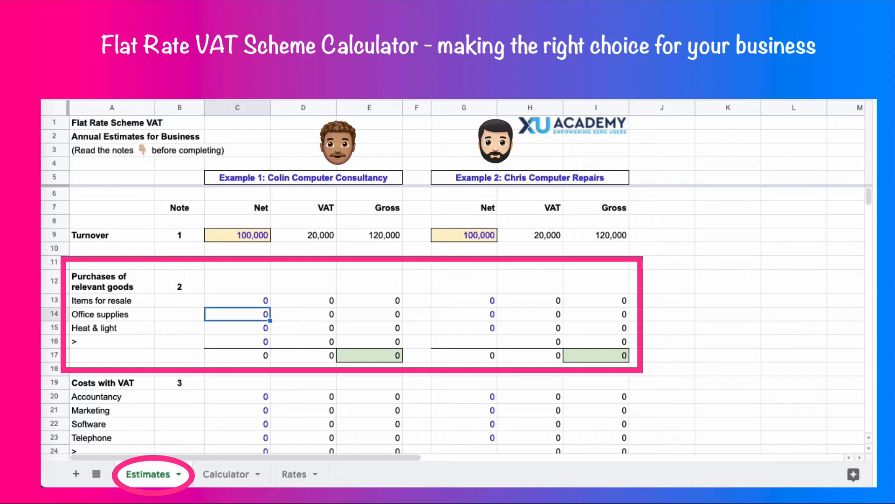
key("Left")
key("Left")
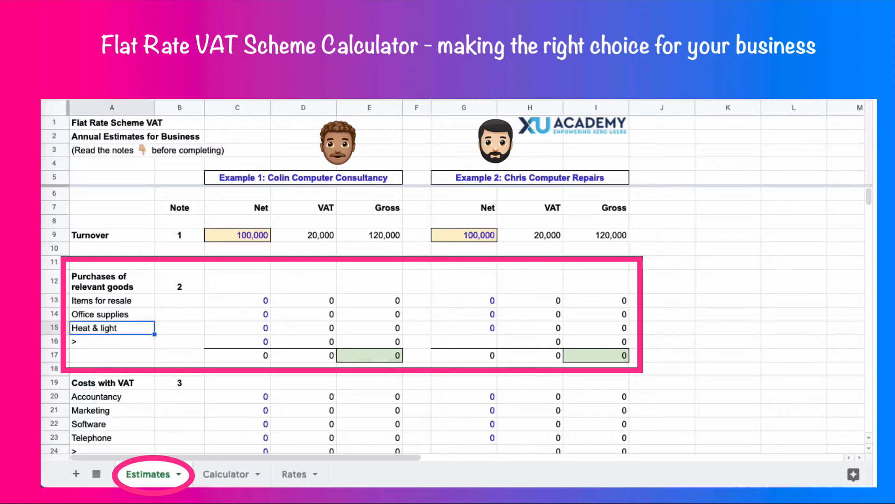
key("Right")
key("Right")
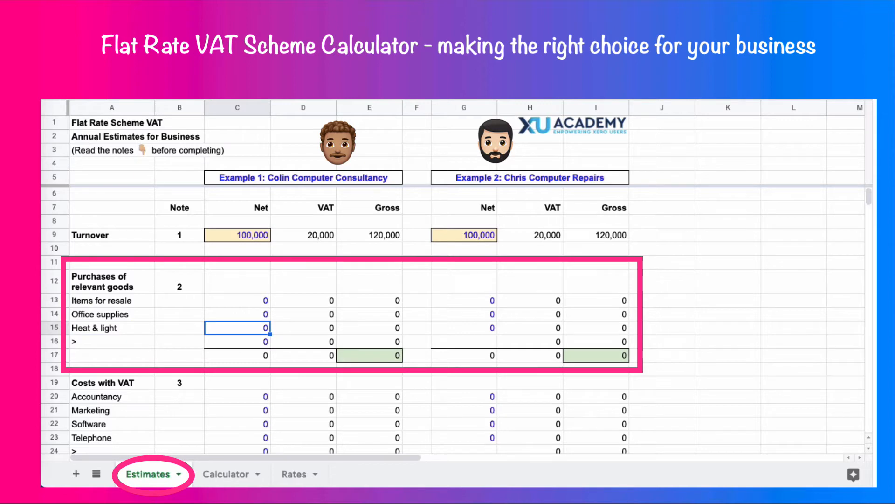
key("Up")
key("Up")
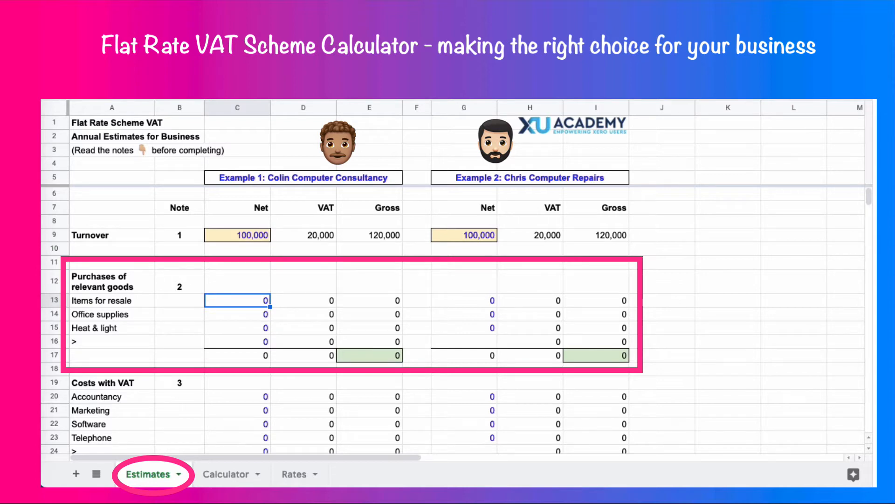
Enter Example 1's net relevant goods purchases: 1,000 for office supplies and 800 for heat and light.
key("Down")
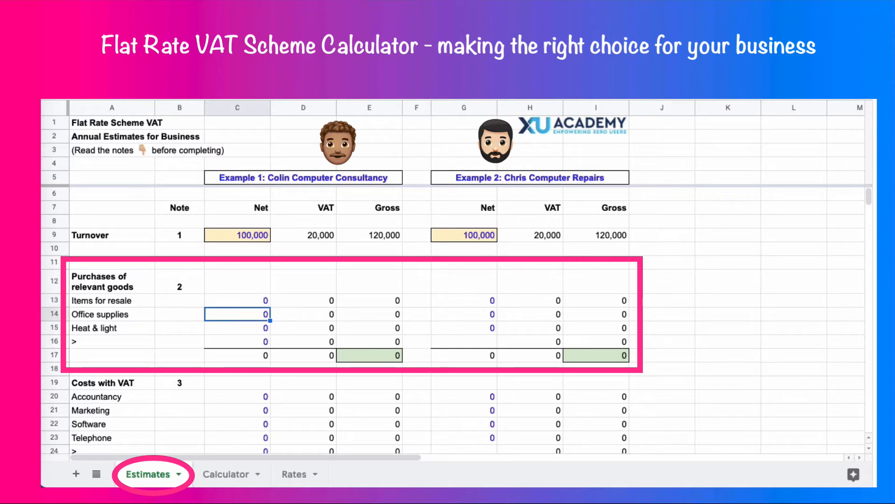
key("Up")
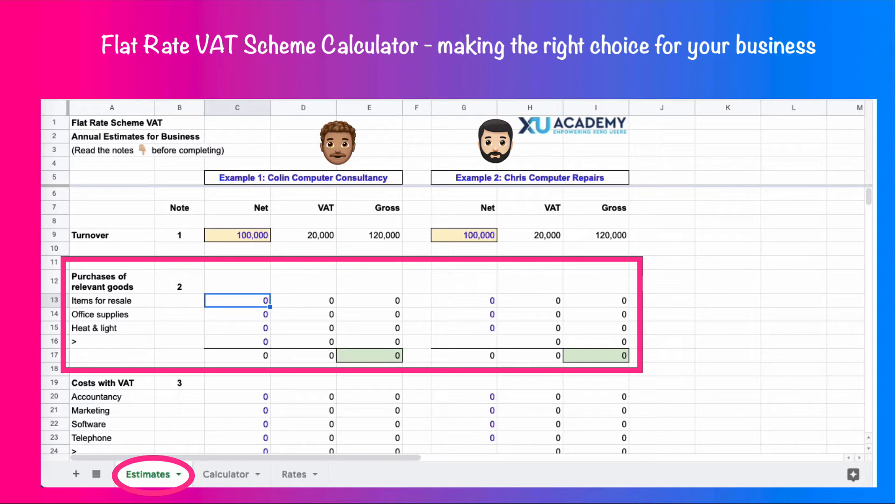
key("Down")
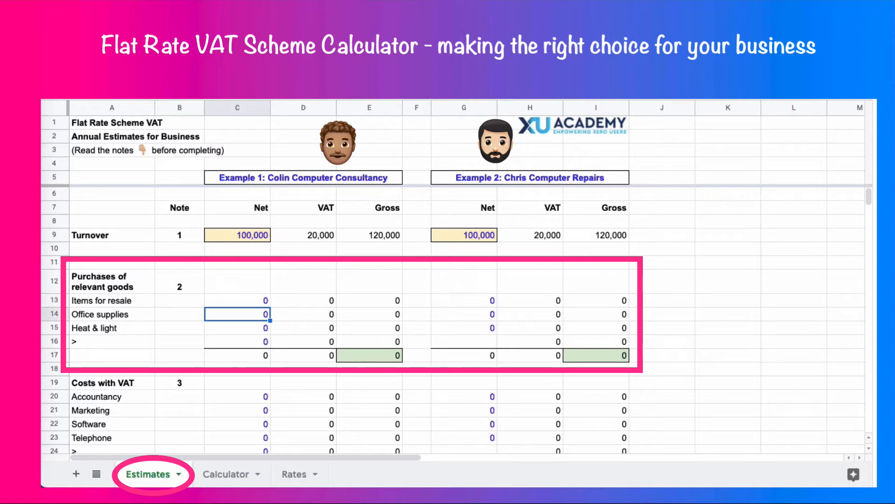
type("1000")
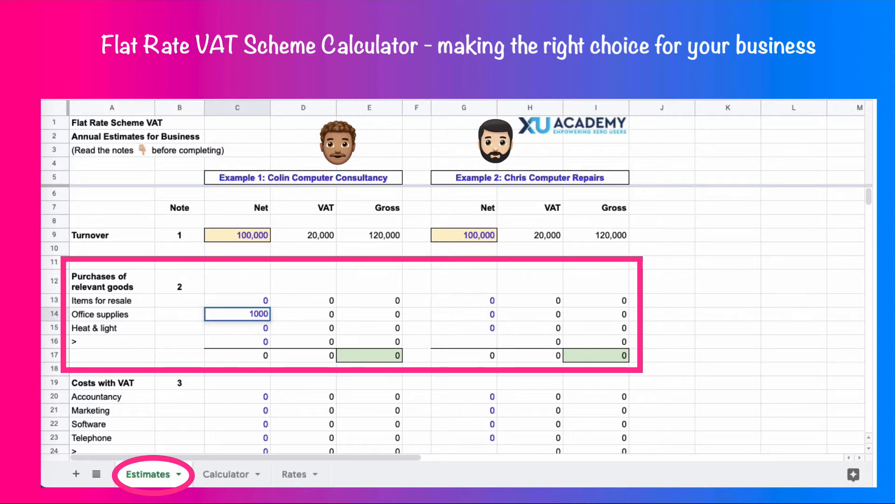
key("Return")
type("800")
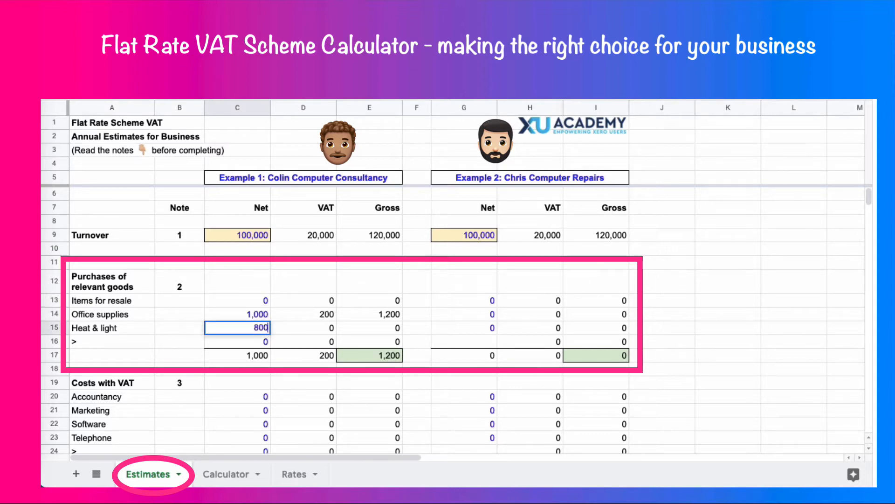
key("Up")
Enter Example 2's net relevant goods purchases: 10,000 for items for resale, 1,000 for office supplies and 800 for heat and light.
key("Up")
key("Right")
key("Right")
key("Right")
key("Right")
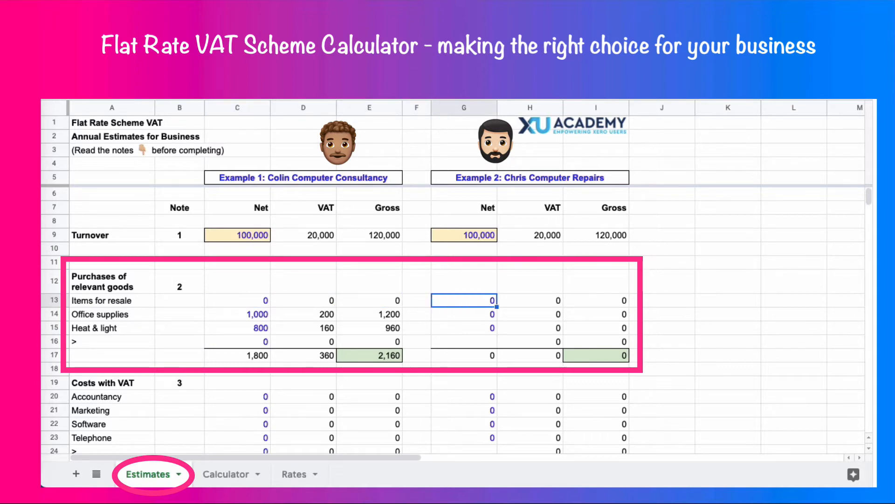
type("10000")
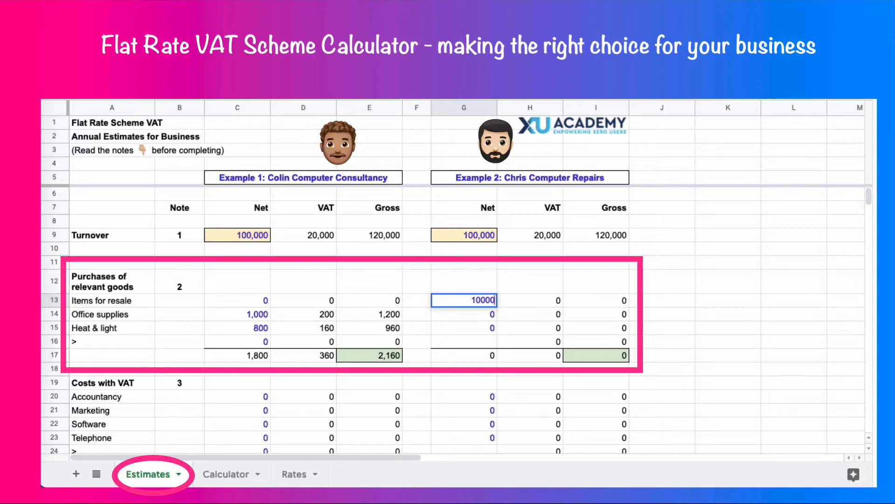
key("Return")
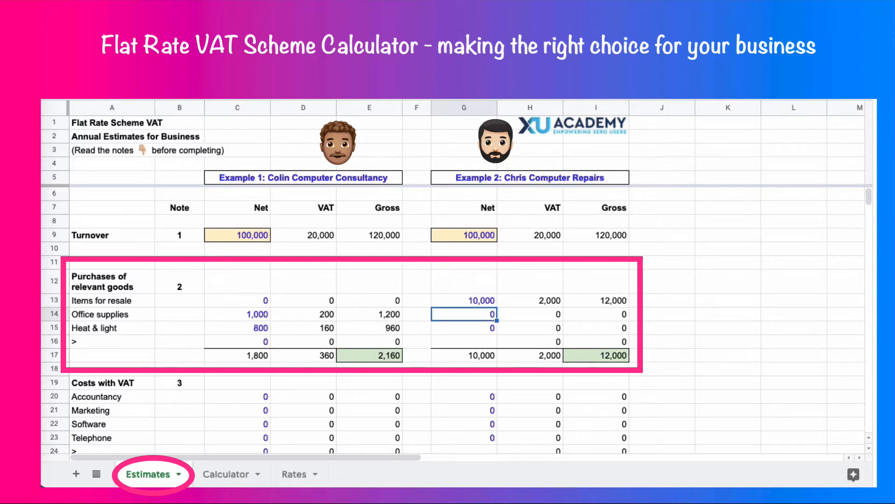
type("1000")
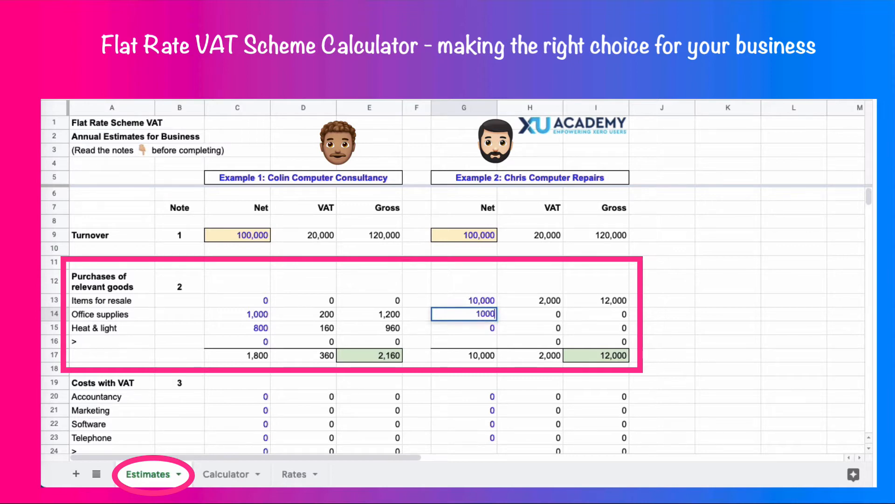
key("Return")
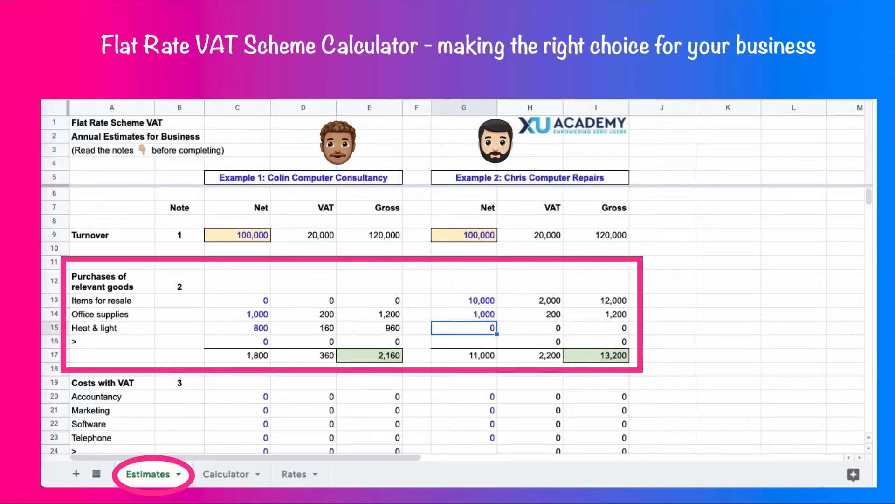
type("800")
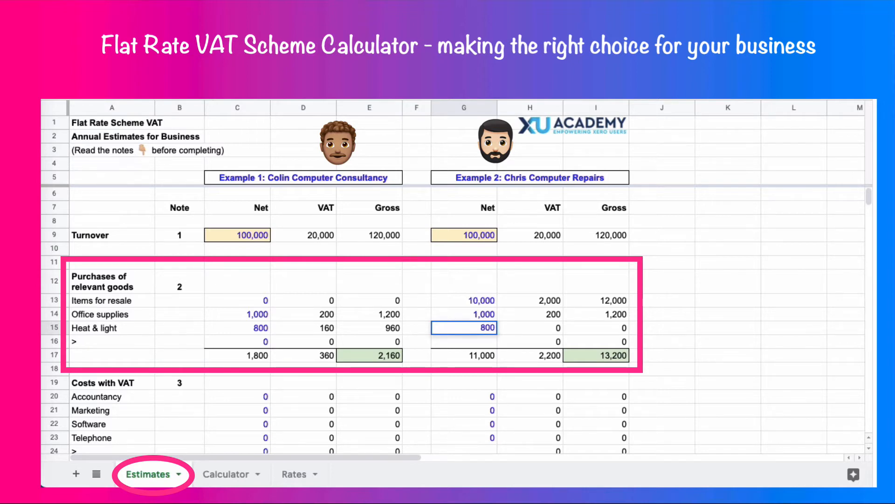
left_click(417, 437)
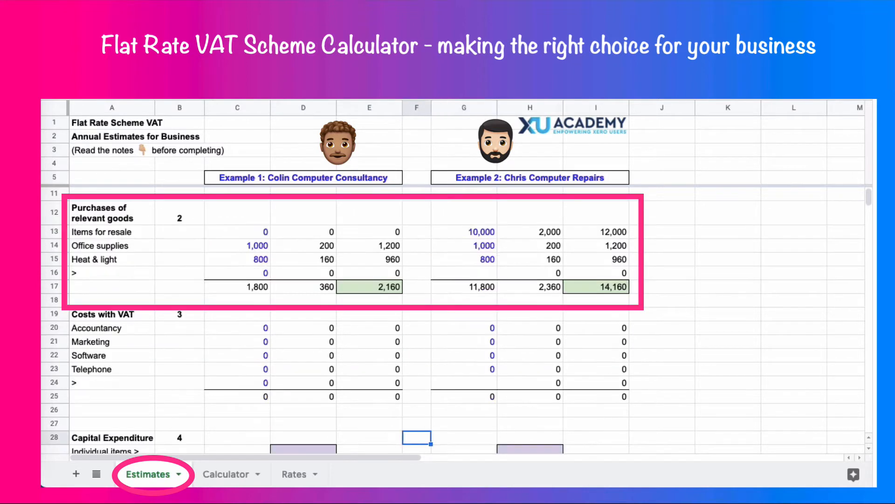
Inspect the gross totals for purchases of relevant goods in both examples.
key("Left")
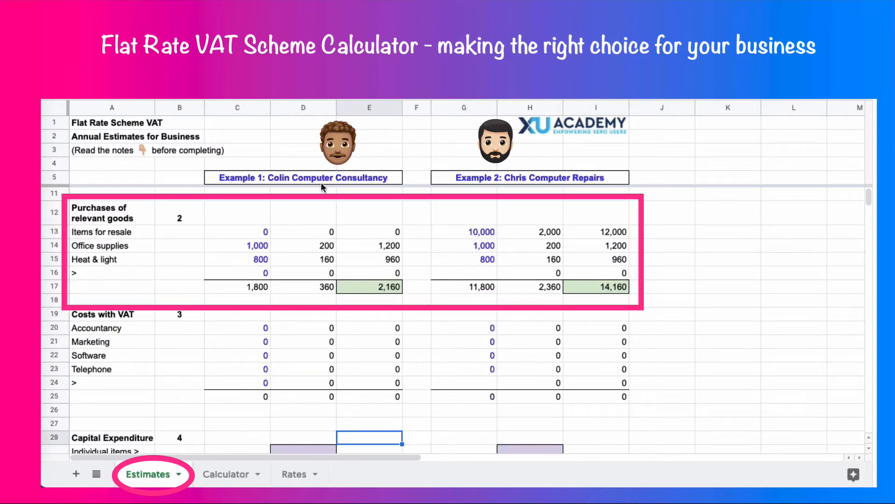
left_click(360, 286)
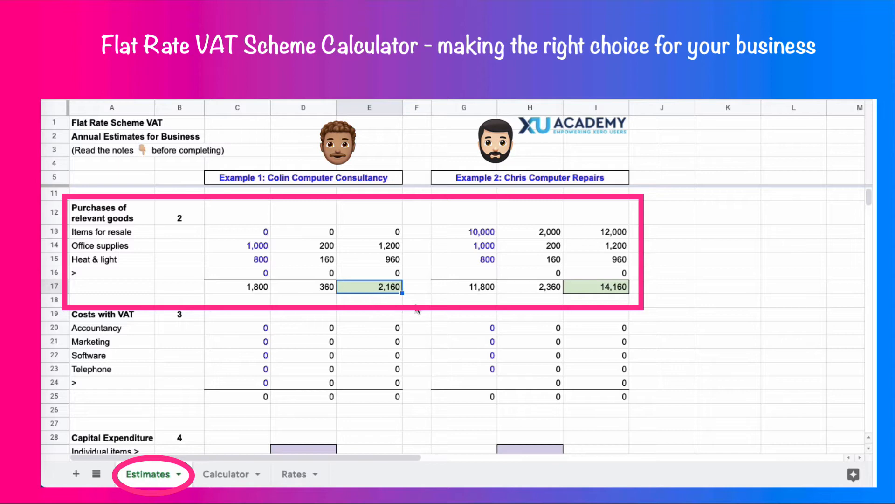
left_click(609, 291)
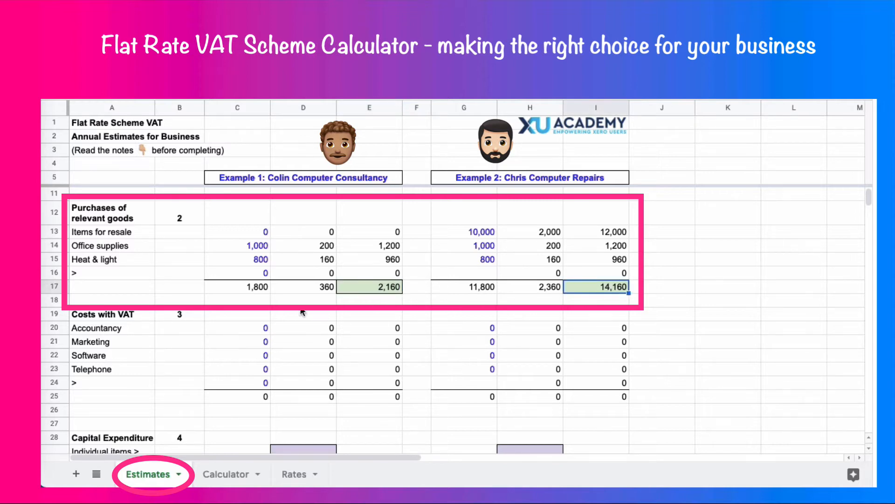
Enter net accountancy costs of 1,200 for both Example 1 and Example 2 under Costs with VAT.
left_click(243, 331)
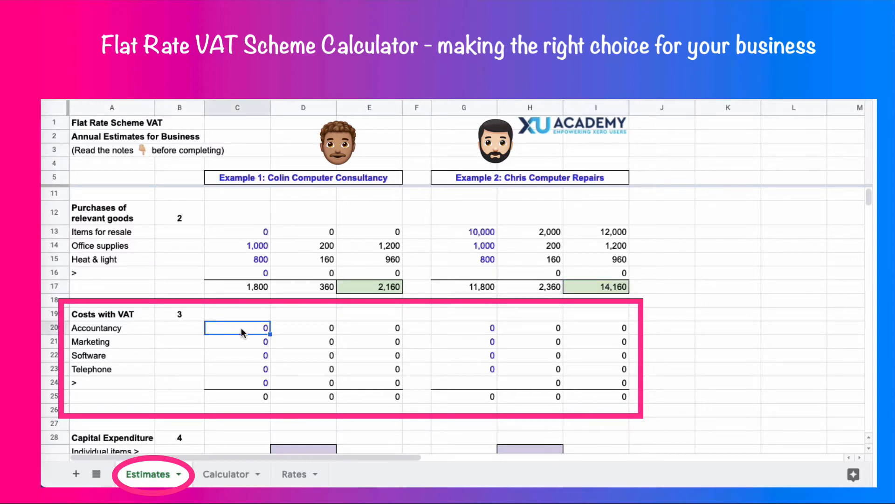
type("1200")
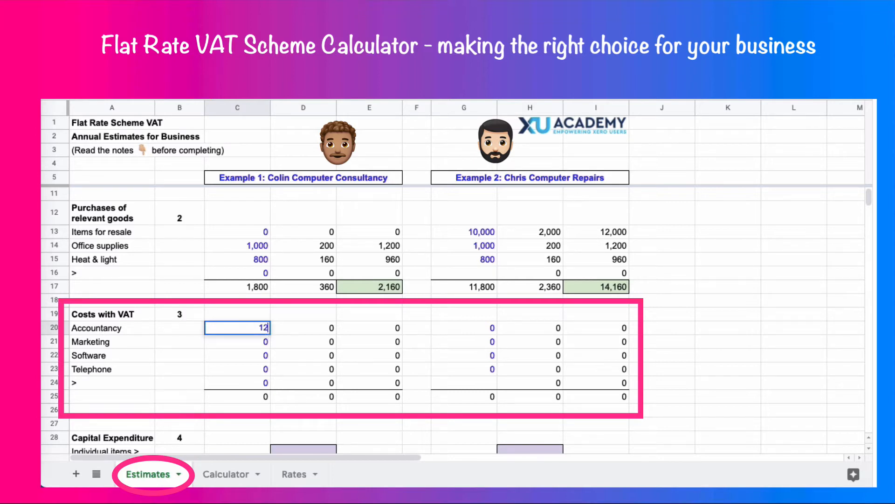
key("Tab")
key("Tab")
key("Tab")
key("Tab")
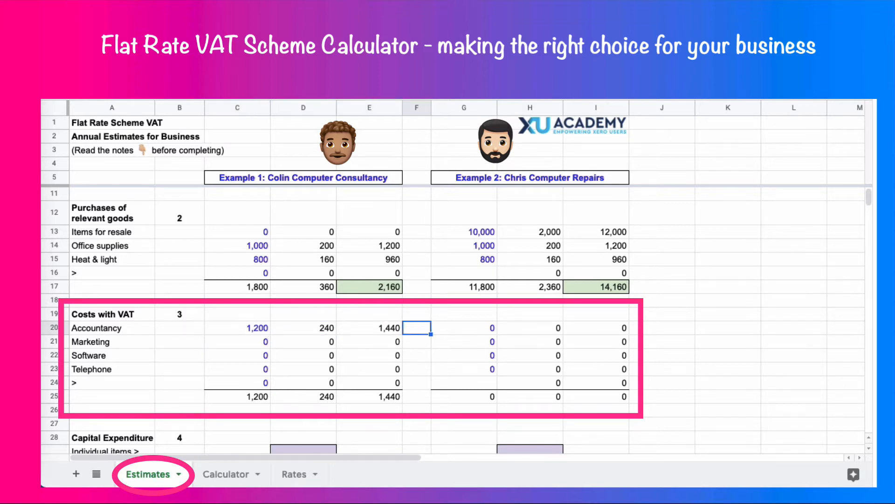
type("1,200")
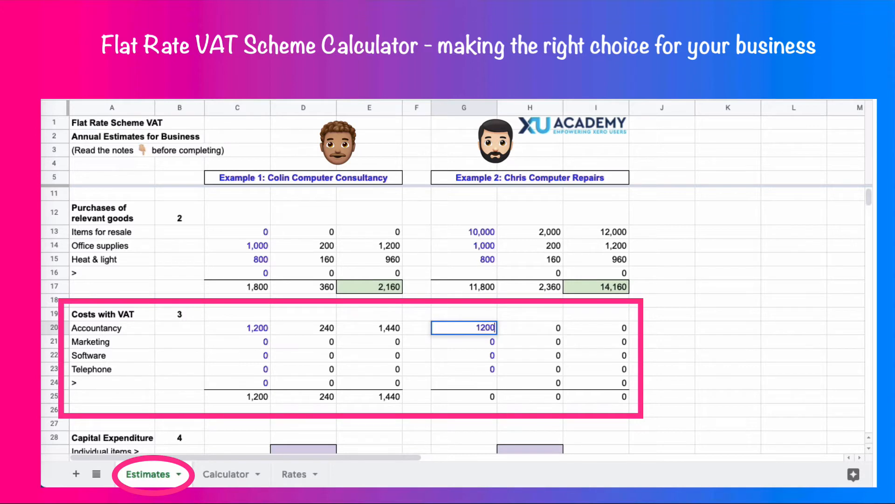
key("Return")
Enter a net marketing cost of 500 for Example 1 under Costs with VAT.
key("Left")
key("Left")
key("Left")
key("Left")
key("Left")
key("Left")
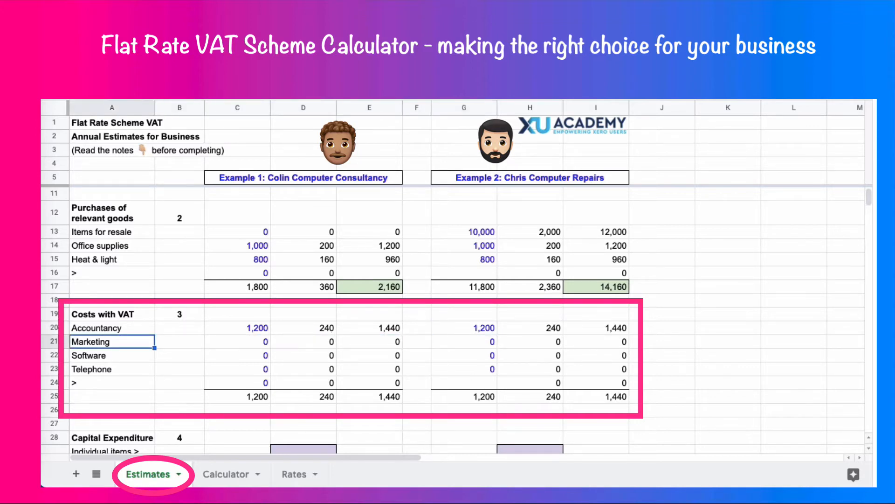
key("Right")
key("Right")
key("Right")
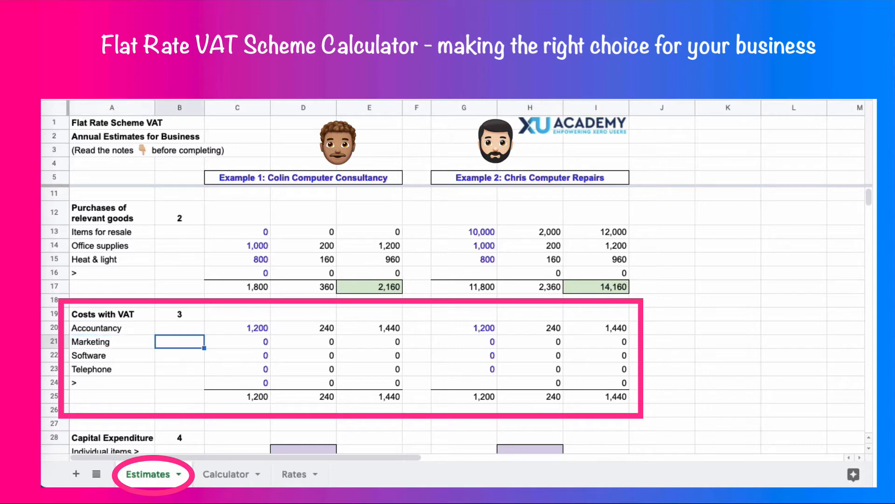
key("Left")
type("500")
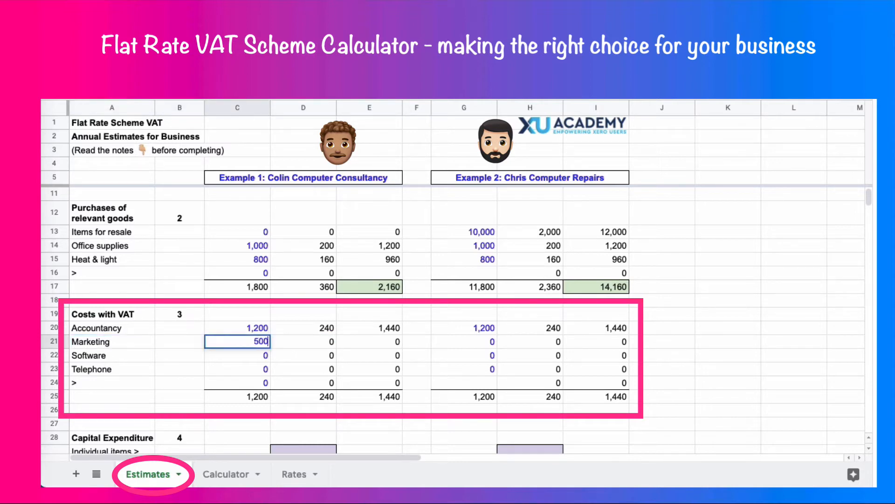
Enter a net marketing cost of 200 for Example 2 under Costs with VAT.
key("Right")
key("Right")
key("Right")
key("Right")
key("Left")
key("Right")
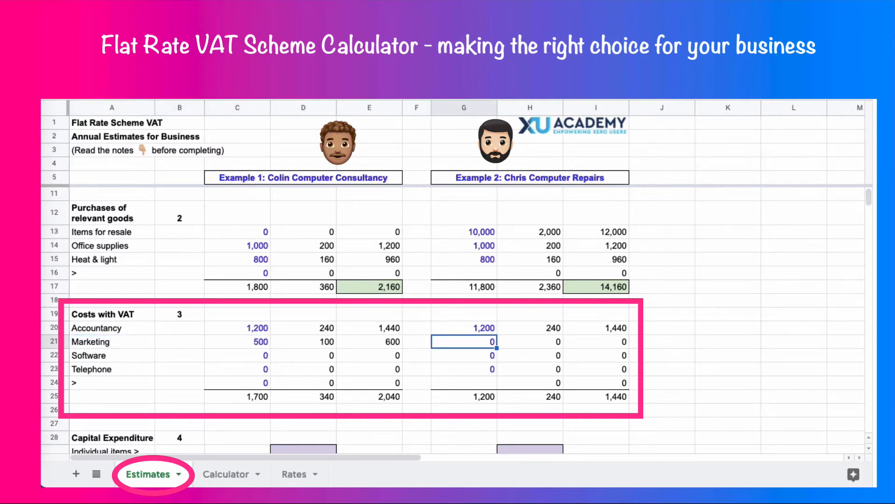
type("200")
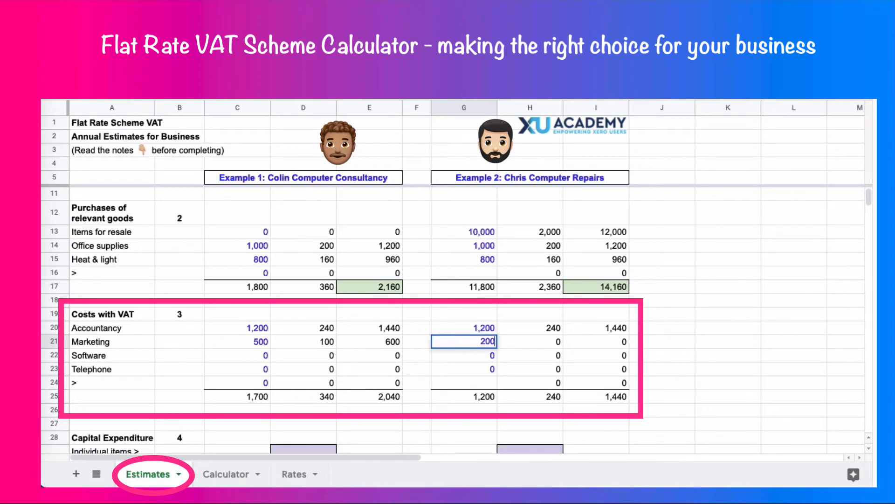
key("Return")
Set Example 1's net software cost to 500 under Costs with VAT.
key("Left")
key("Left")
key("Left")
key("Left")
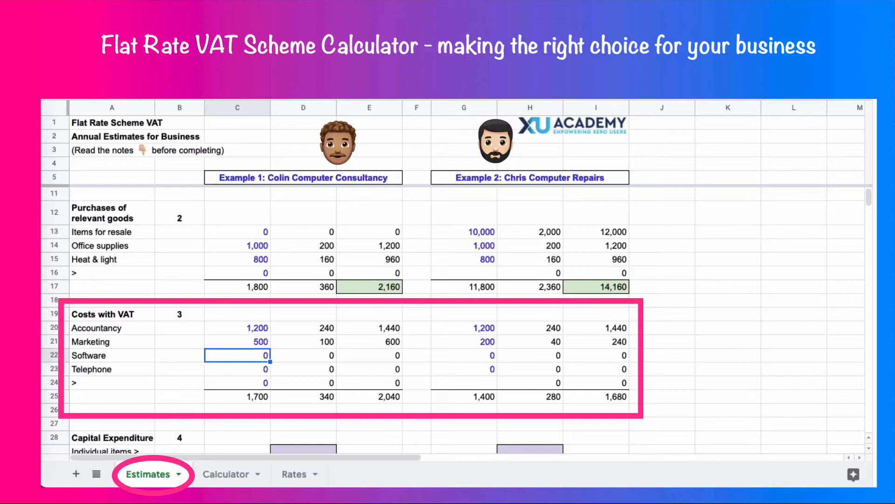
type("500")
Set Example 2's net software cost to 1,300 under Costs with VAT.
key("Right")
key("Right")
key("Right")
key("Right")
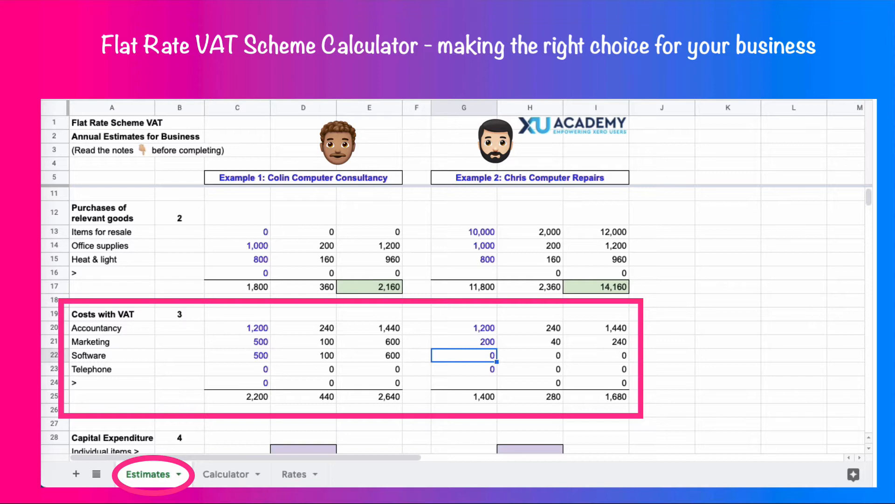
type("1,300")
key("Return")
Enter a net telephone cost of 500 for Example 1 under Costs with VAT.
key("Left")
key("Left")
key("Left")
key("Left")
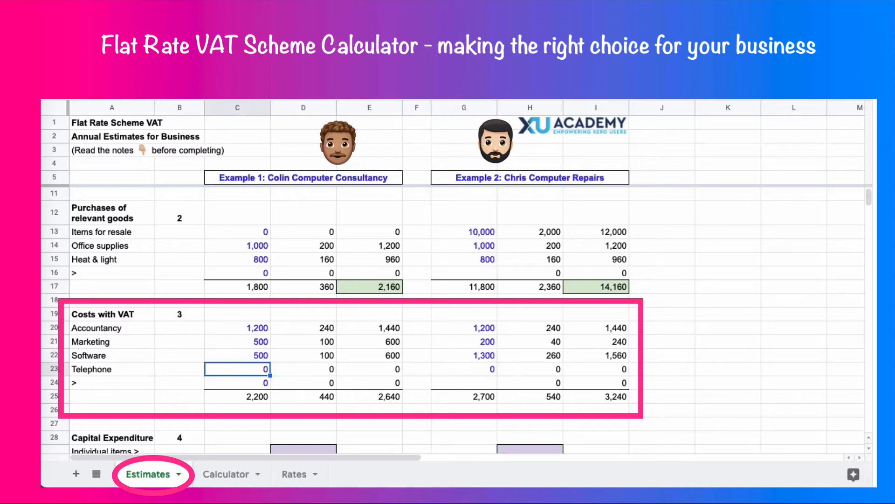
key("Left")
key("Right")
key("Right")
key("Left")
type("500")
Enter a net telephone cost of 500 for Example 2 under Costs with VAT.
key("Right")
key("Right")
key("Right")
key("Right")
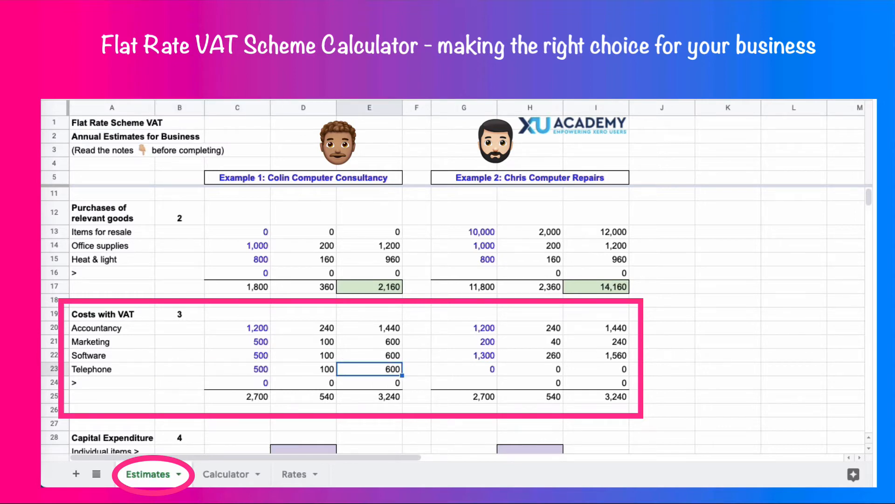
type("500")
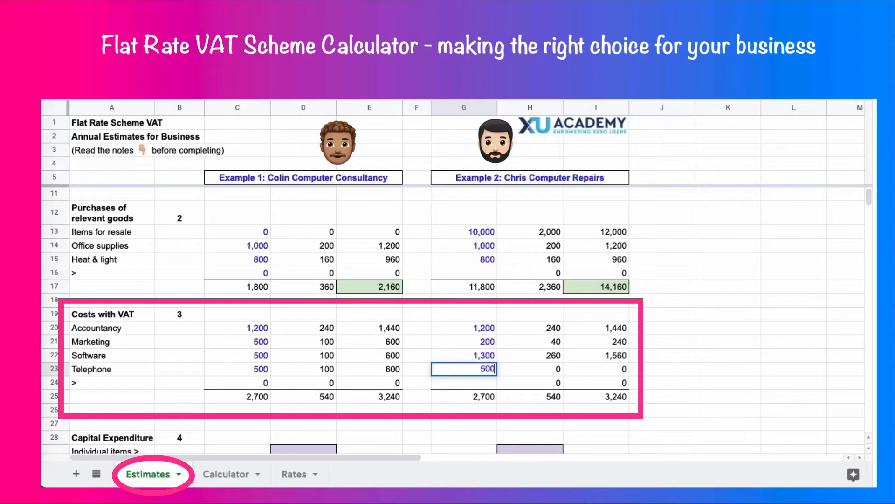
key("Return")
Examine the spare row and totals under Costs with VAT, and the Capital Expenditure and VAT To Pay rows further down.
key("Down")
key("Down")
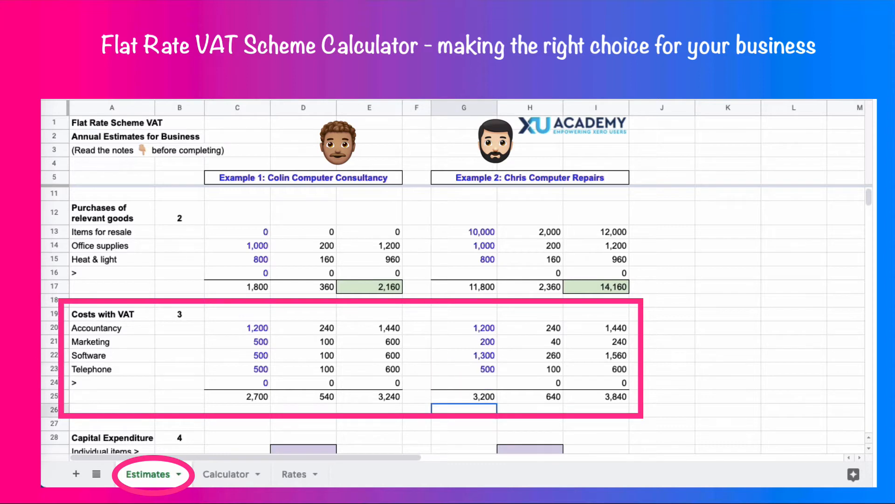
left_click(78, 381)
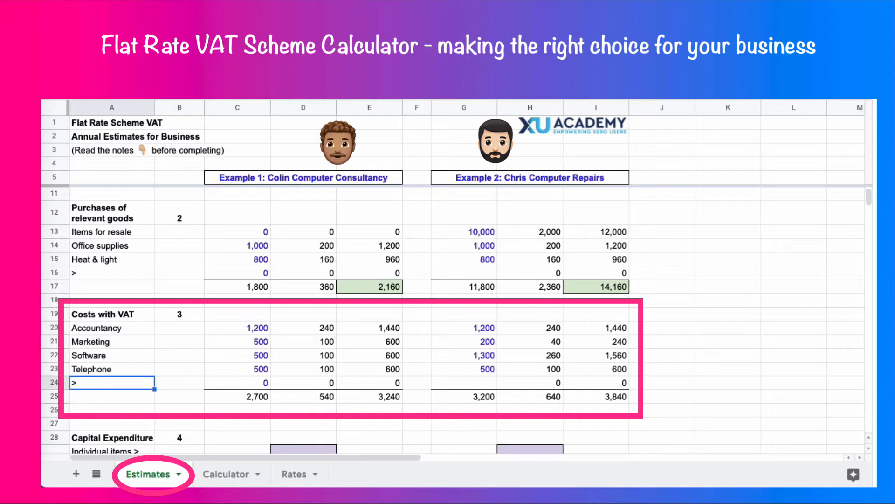
left_click(303, 409)
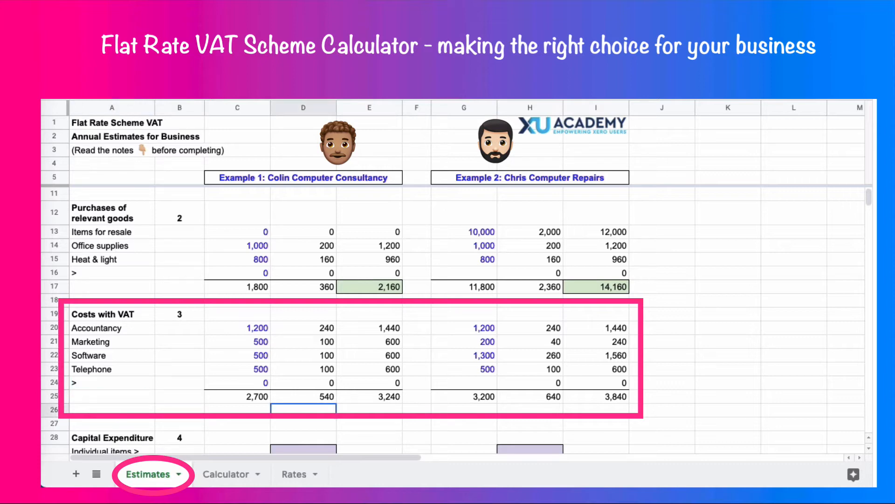
left_click(238, 409)
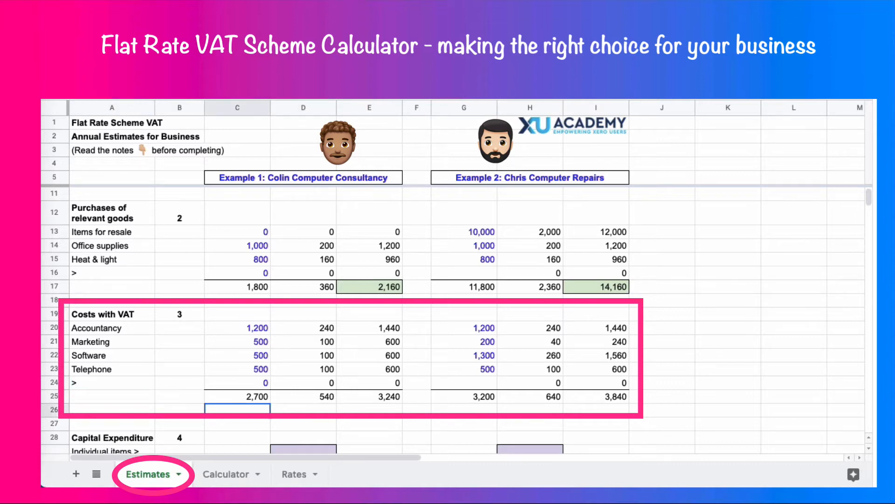
key("Right")
key("Down")
key("Down")
key("Down")
key("Down")
key("Down")
key("Down")
key("Down")
key("Down")
key("Down")
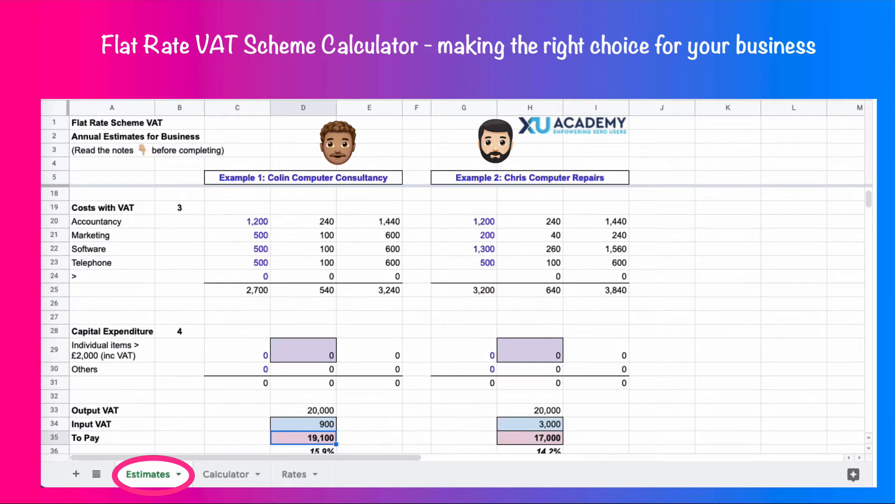
Enter 1,800 net for Example 1's individual capital items over £2,000 including VAT.
key("Left")
key("Left")
key("Up")
key("Up")
key("Up")
key("Up")
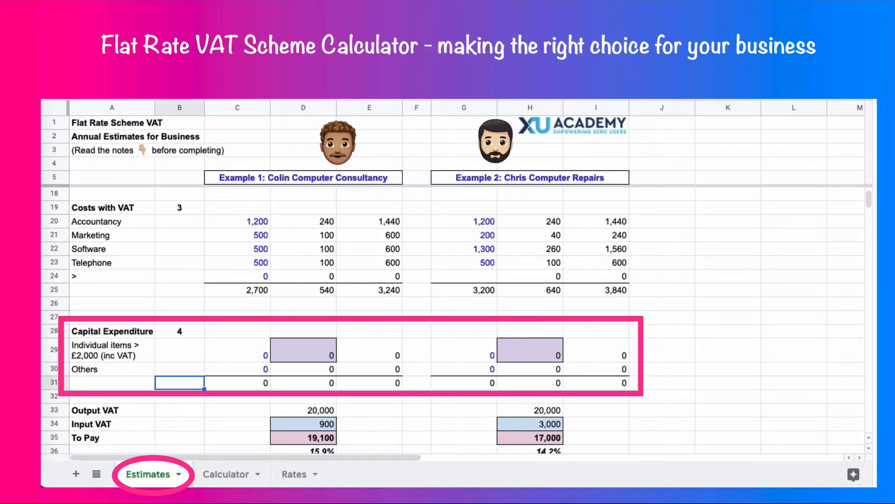
key("Up")
key("Up")
key("Right")
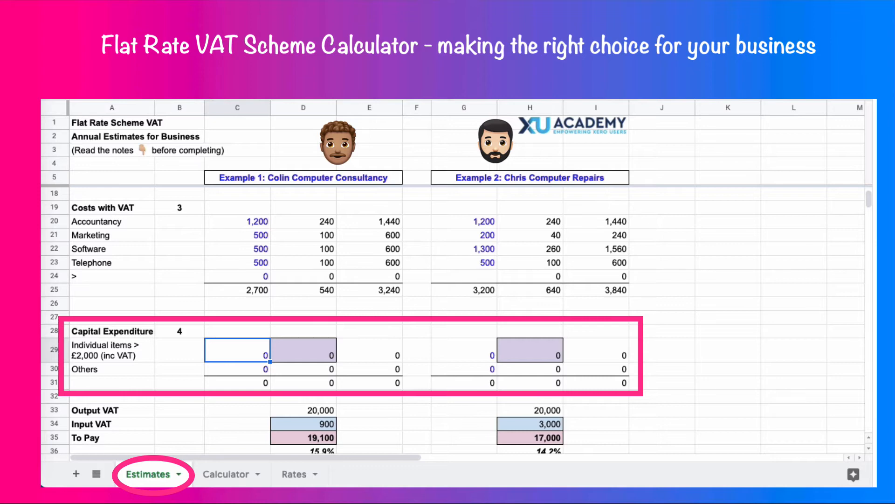
type("1800")
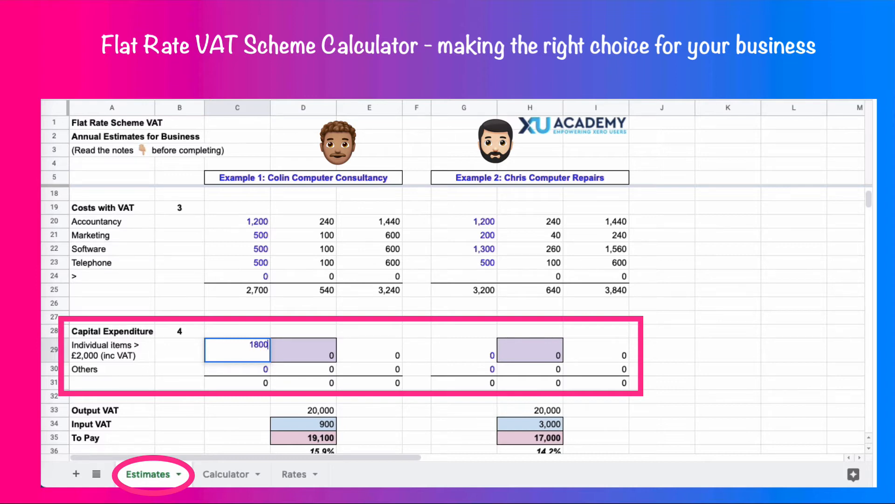
key("Return")
Check Example 1's VAT and gross capital amounts, and enter 4,000 net for Example 2's individual capital items over £2,000.
key("Up")
key("Right")
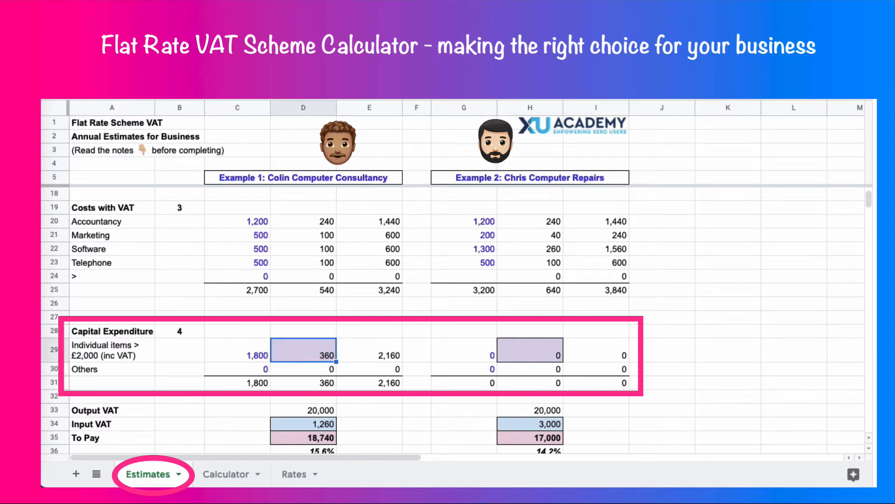
key("Right")
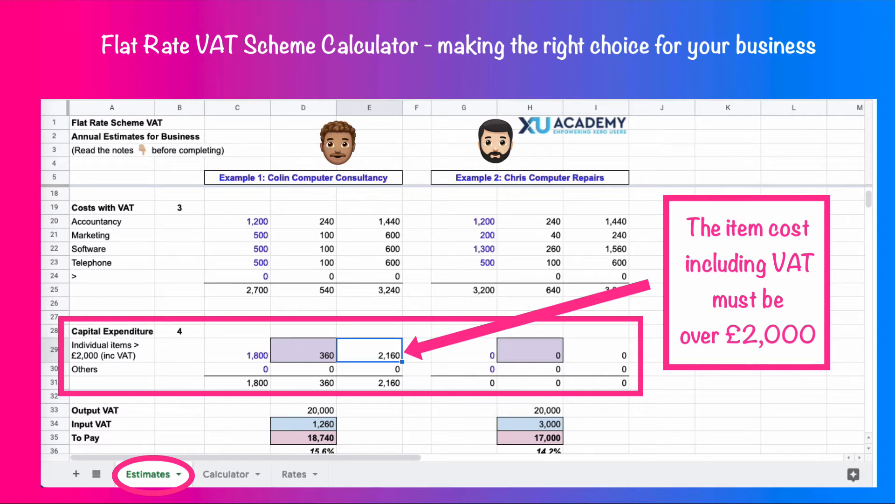
left_click(464, 350)
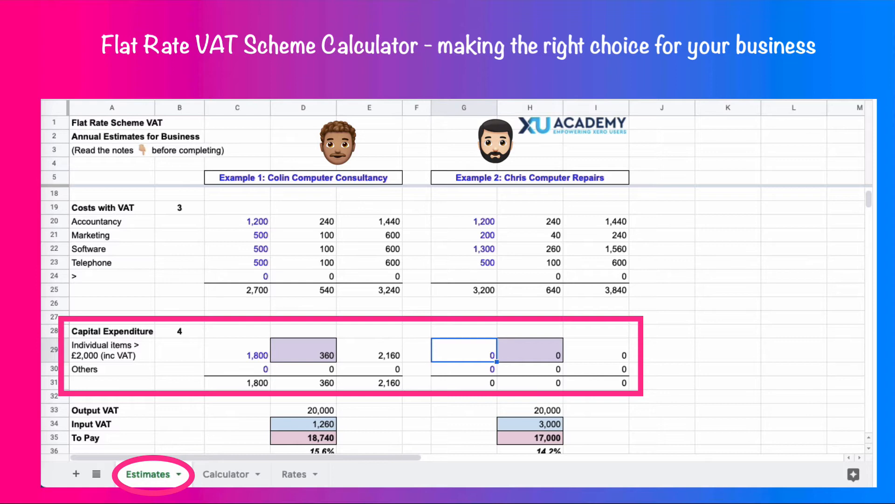
type("4000")
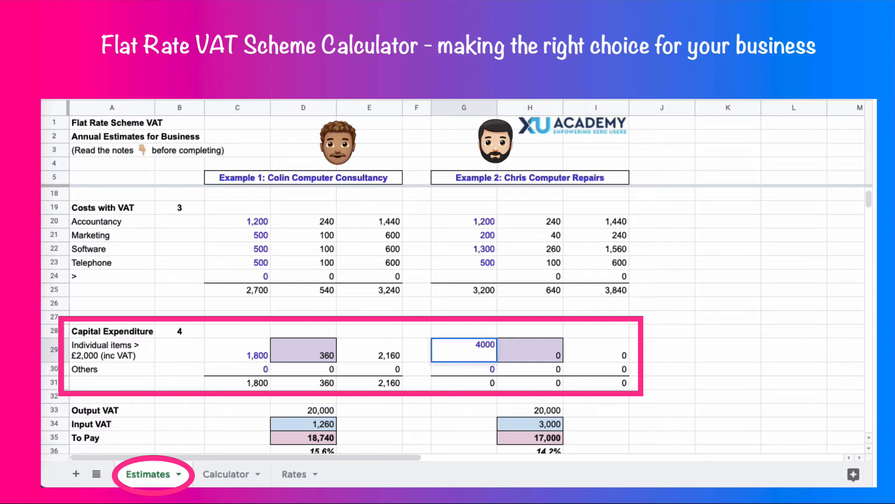